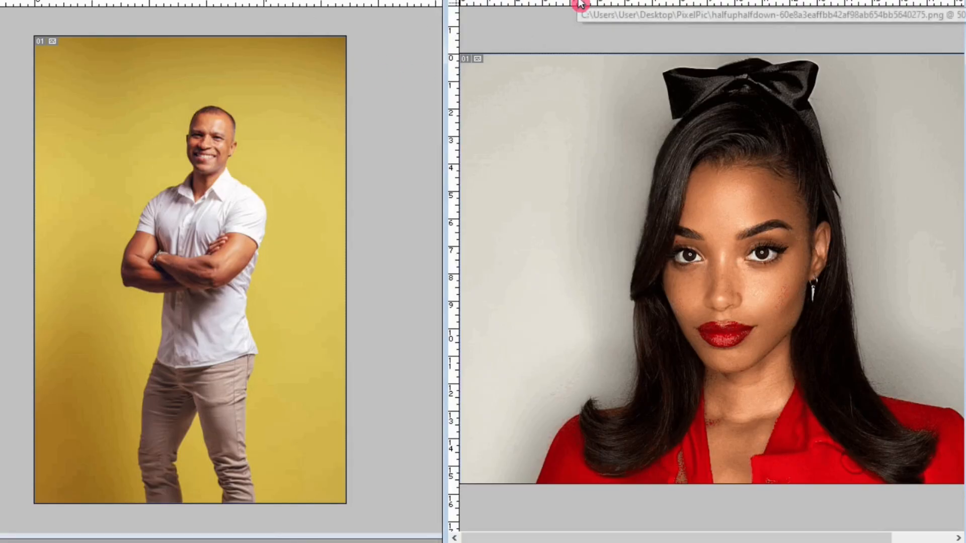
left_click(375, 106)
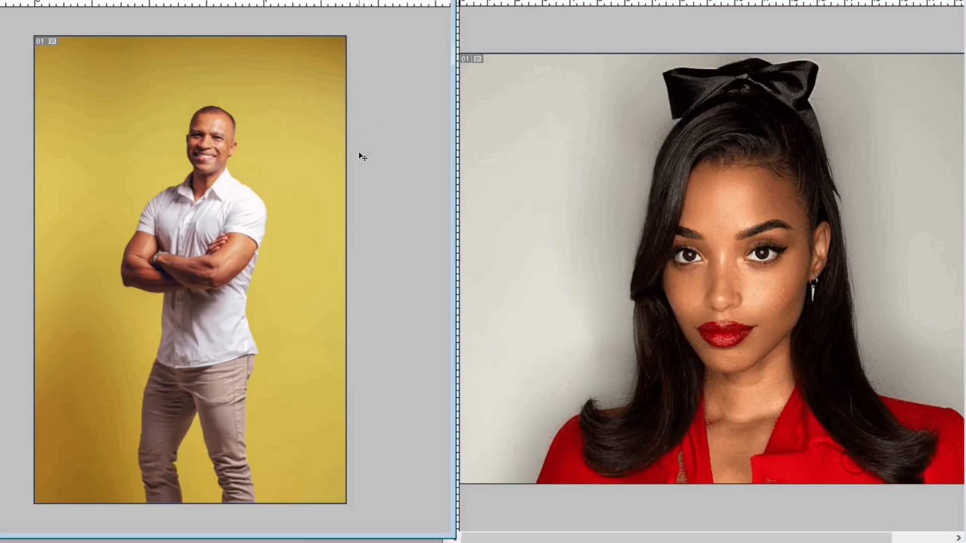
left_click(487, 216)
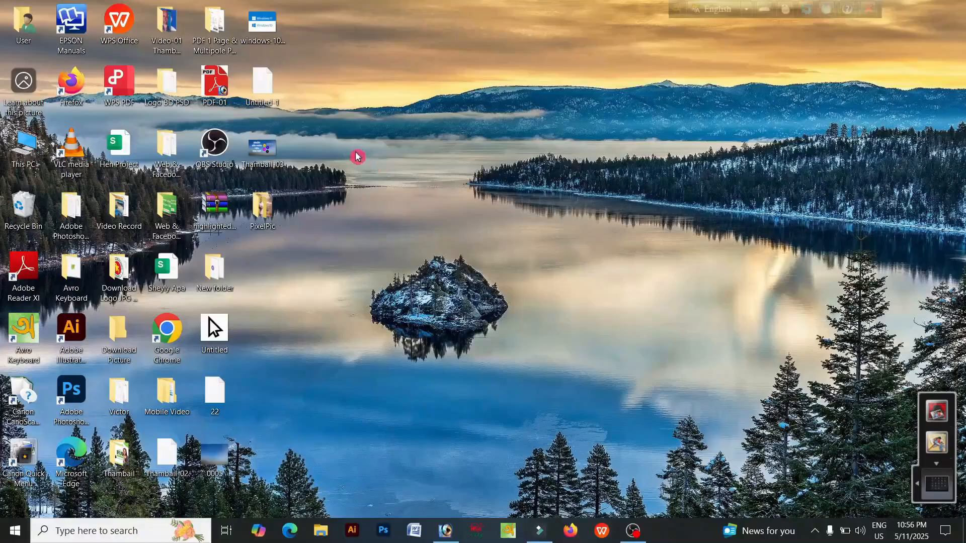
- Launch Firefox and open the website pixelcut.ai
double_click(72, 85)
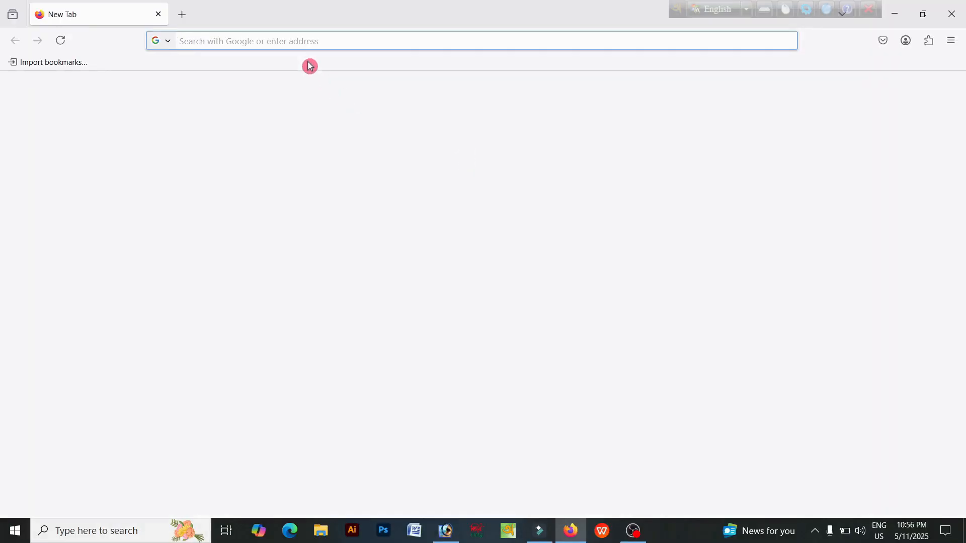
type("pi")
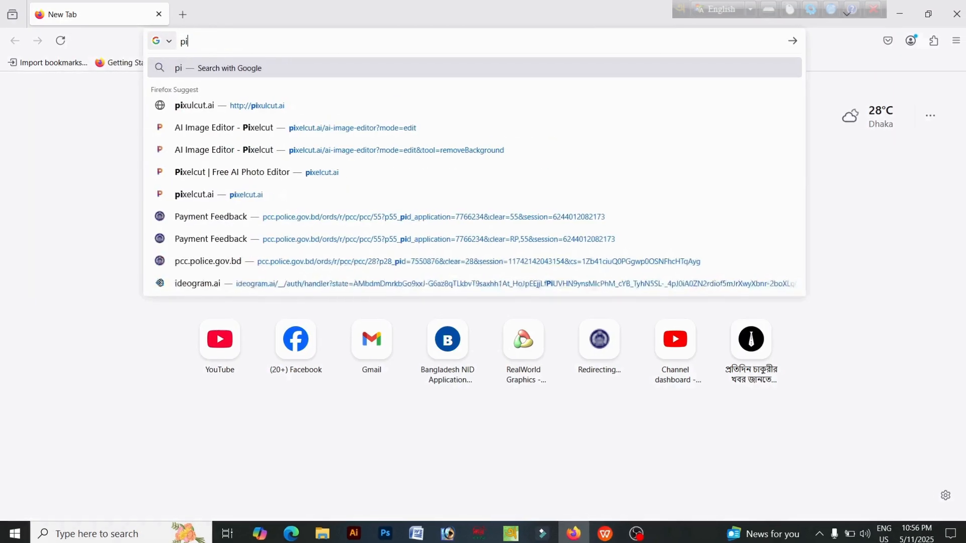
type("c")
key("BackSpace")
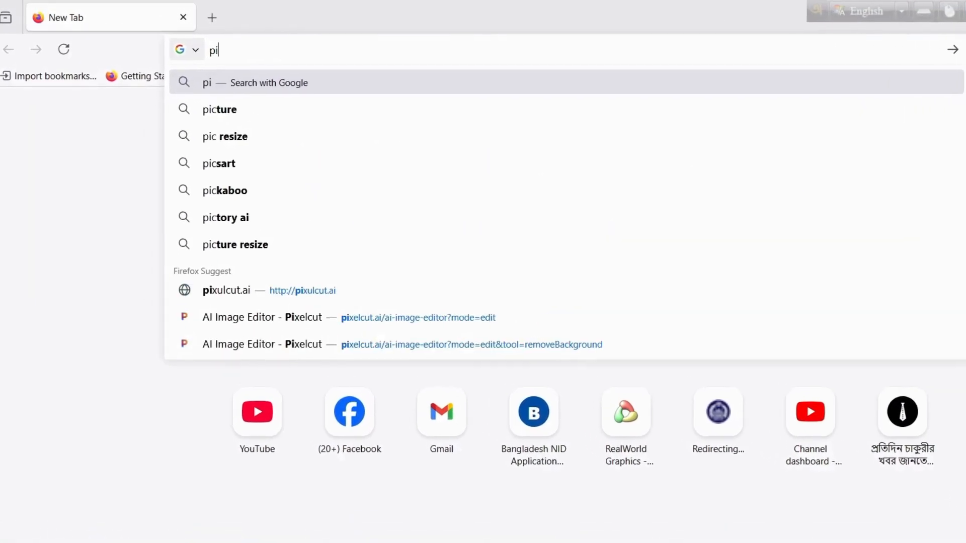
type("xel")
type("cut.ai")
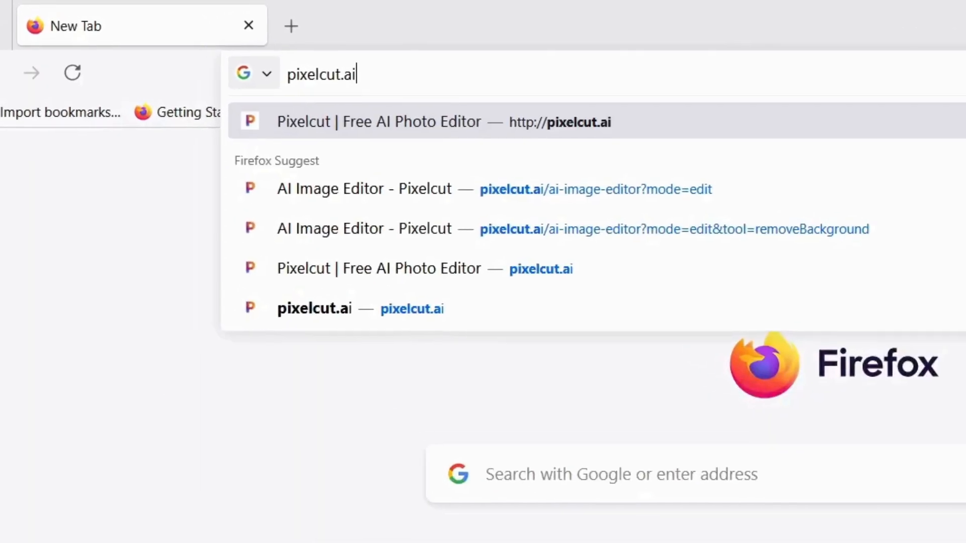
key("Return")
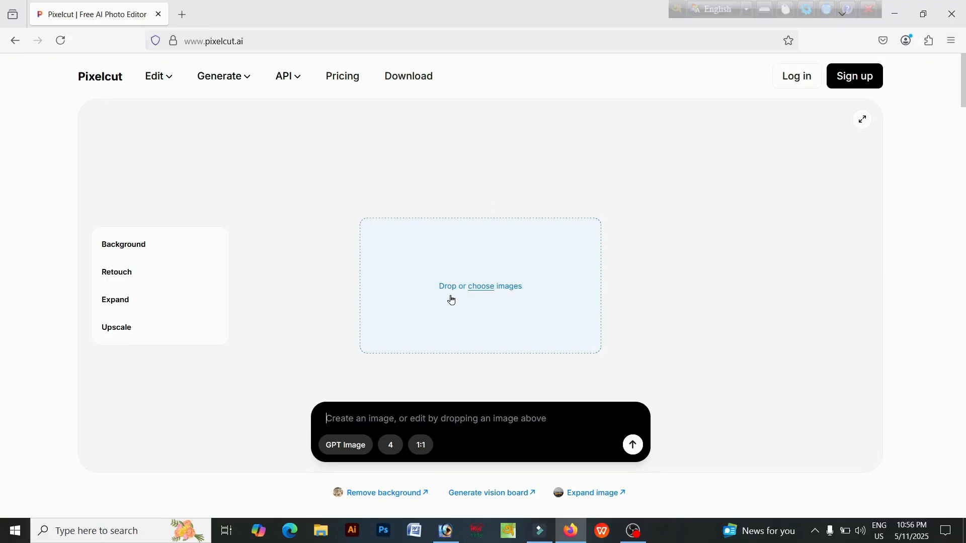
- Upload the portrait halfuphalfdown-60e8a3eaffbb42af98ab654bb5640275 from the PixelPic folder to the editor
left_click(491, 290)
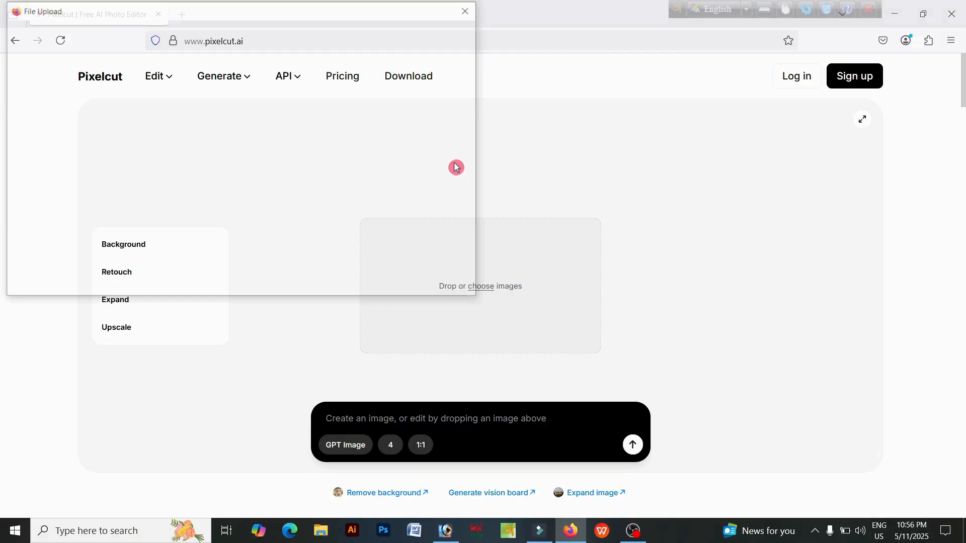
left_click(236, 108)
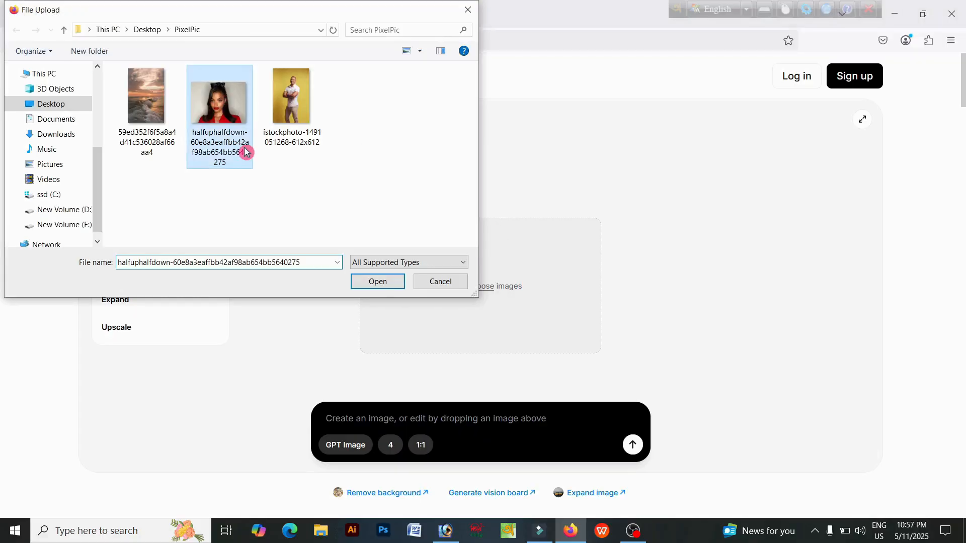
left_click(377, 280)
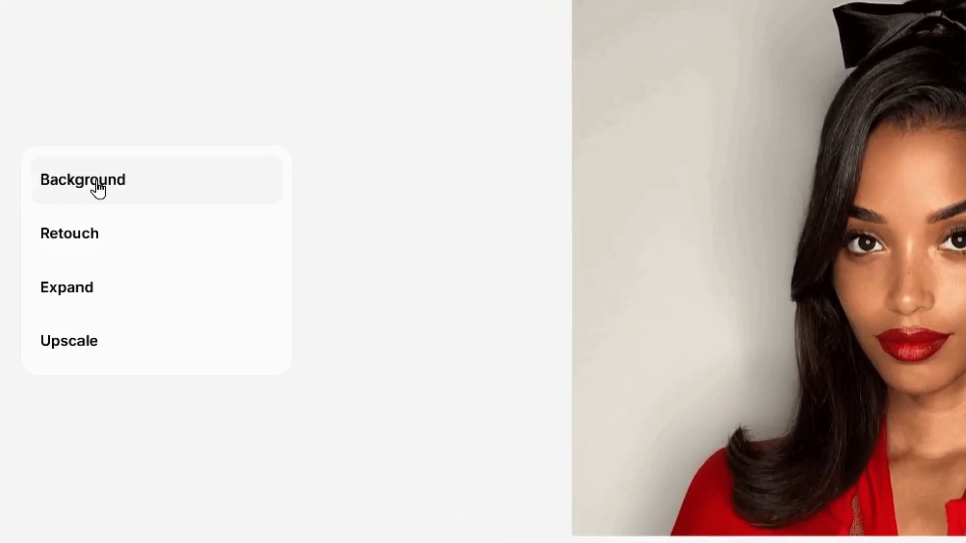
- Remove the woman portrait's background and fill it with solid blue (red 0, green 0, blue 255)
left_click(106, 171)
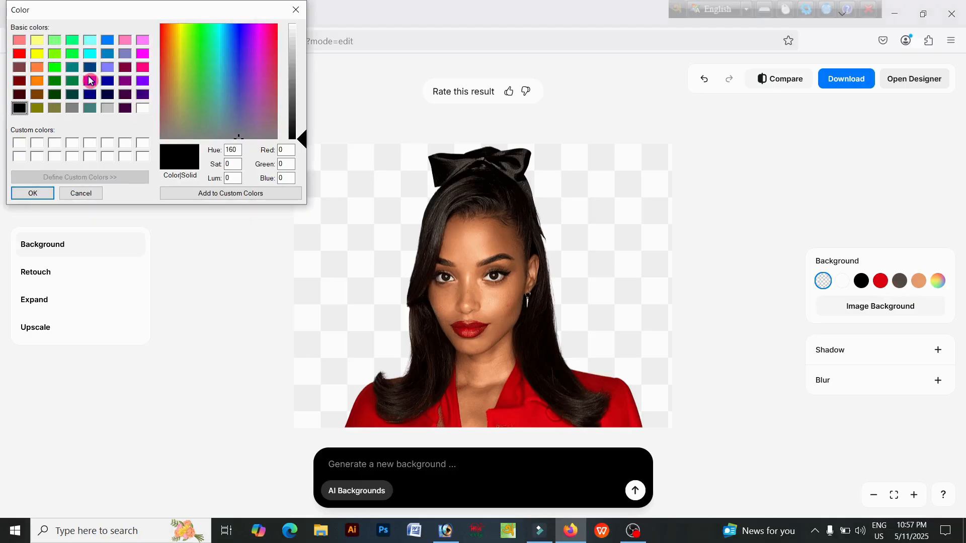
left_click(90, 80)
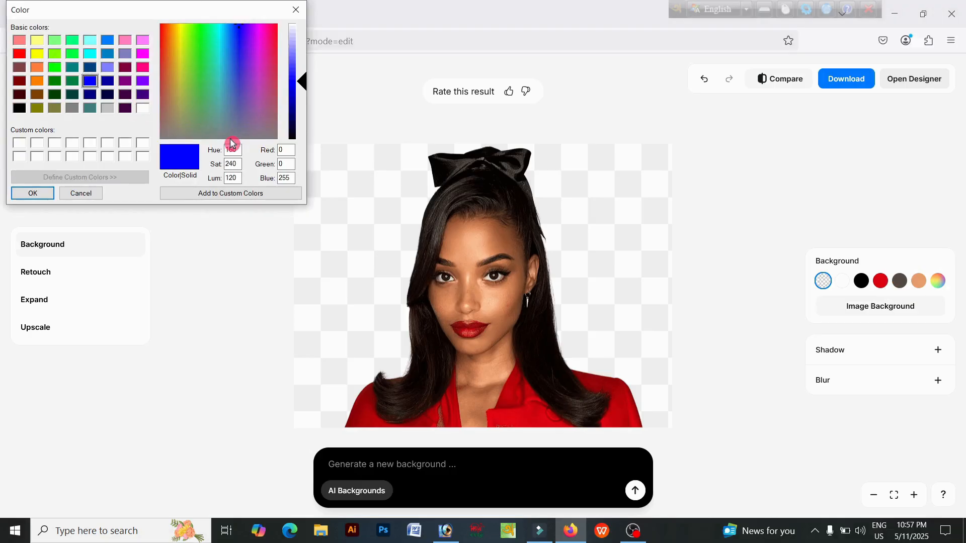
left_click(75, 191)
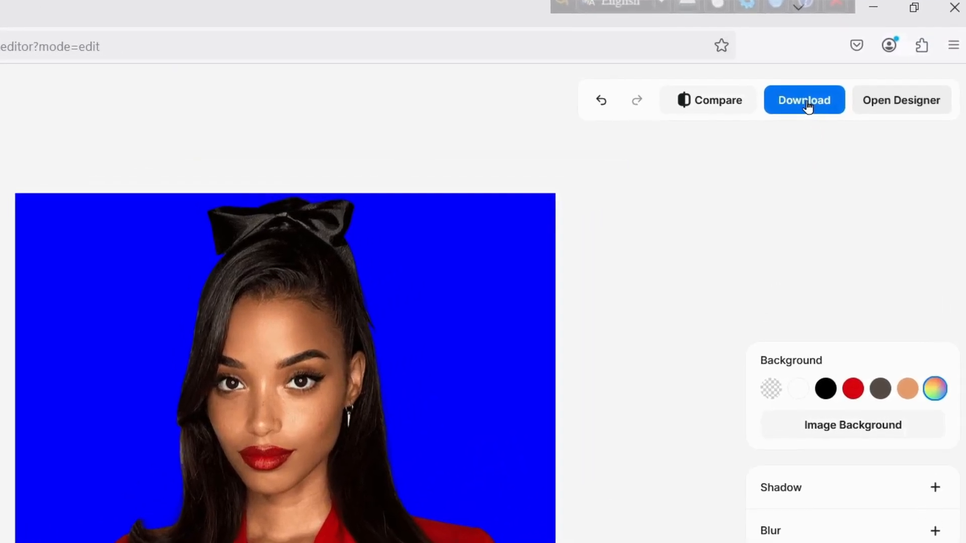
- Download the blue-background portrait at the free preview resolution of 1080×810
left_click(755, 138)
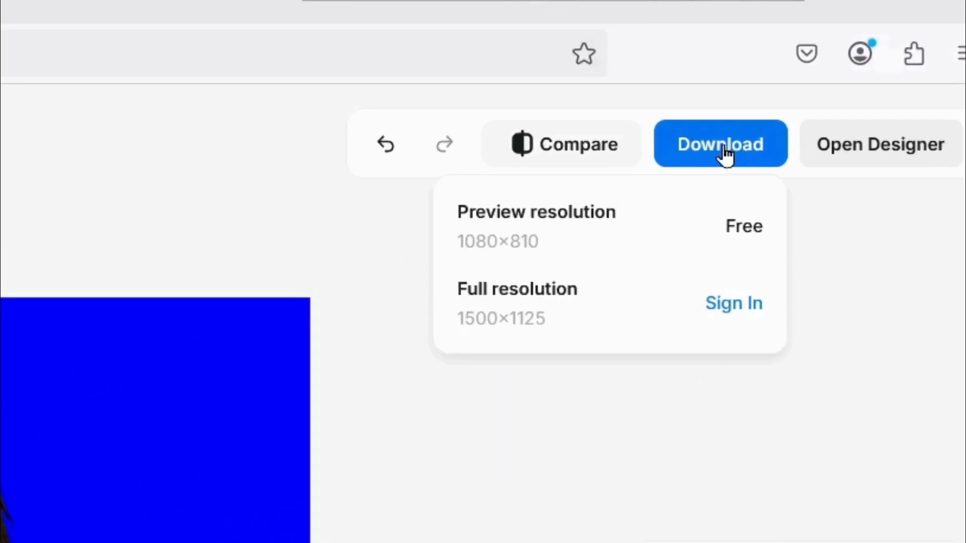
left_click(662, 211)
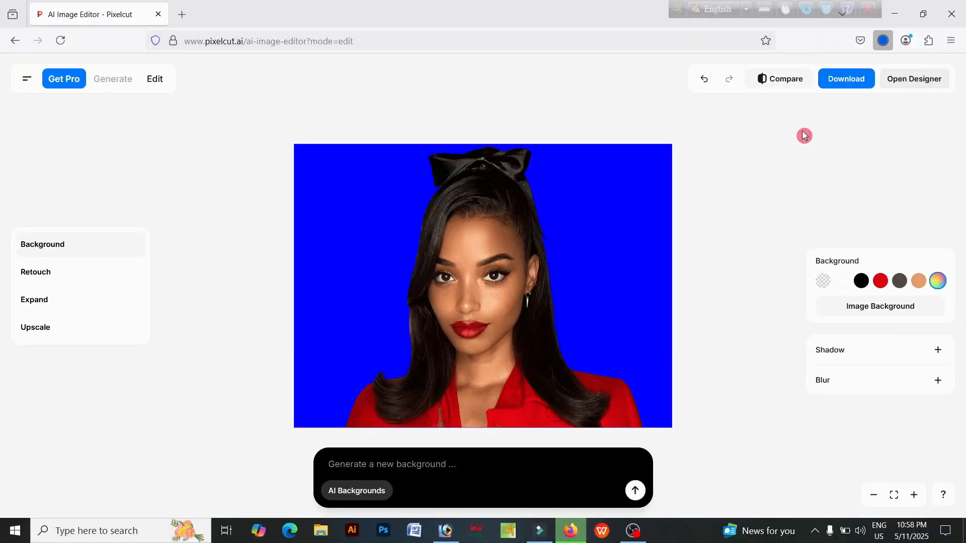
left_click(788, 140)
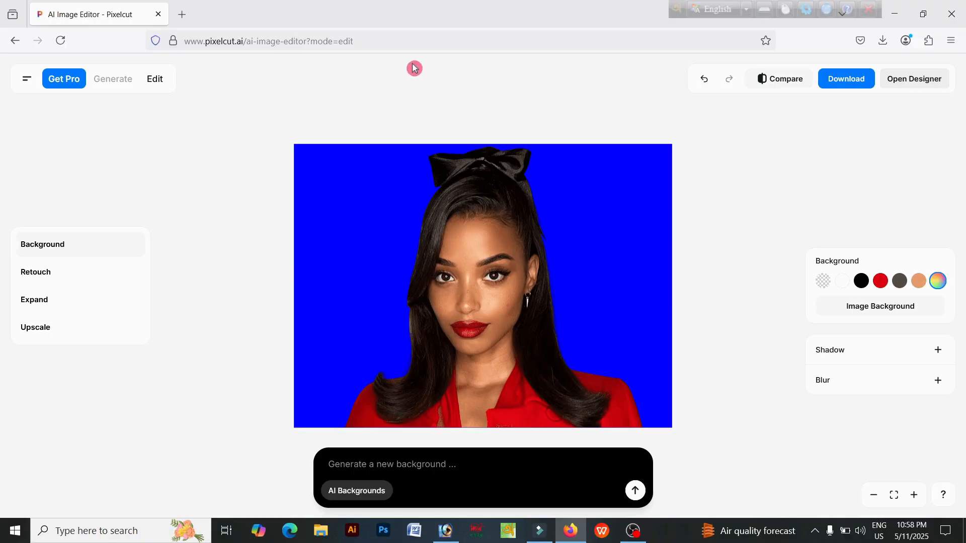
- Replace the finished editor tab with a new browser tab and load pixelcut.ai in it
left_click(185, 15)
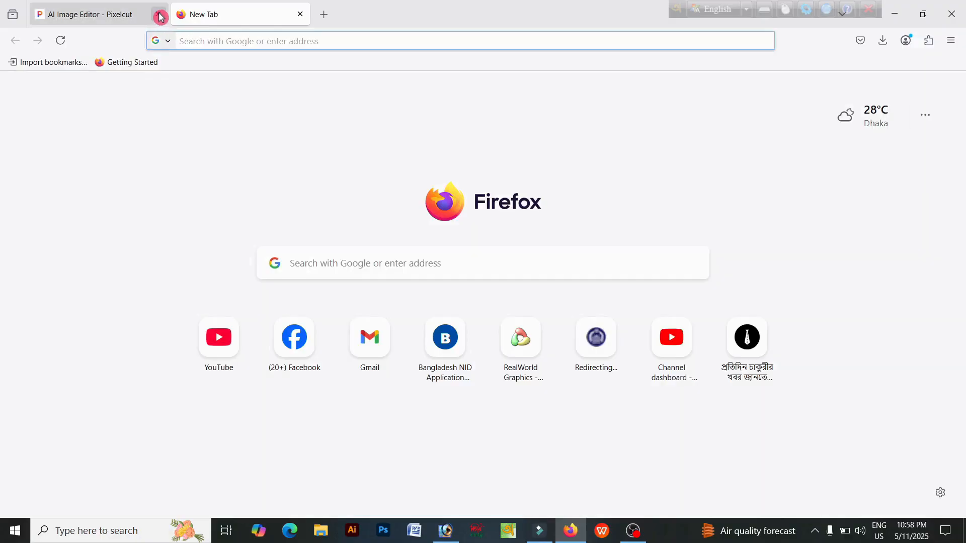
left_click(158, 15)
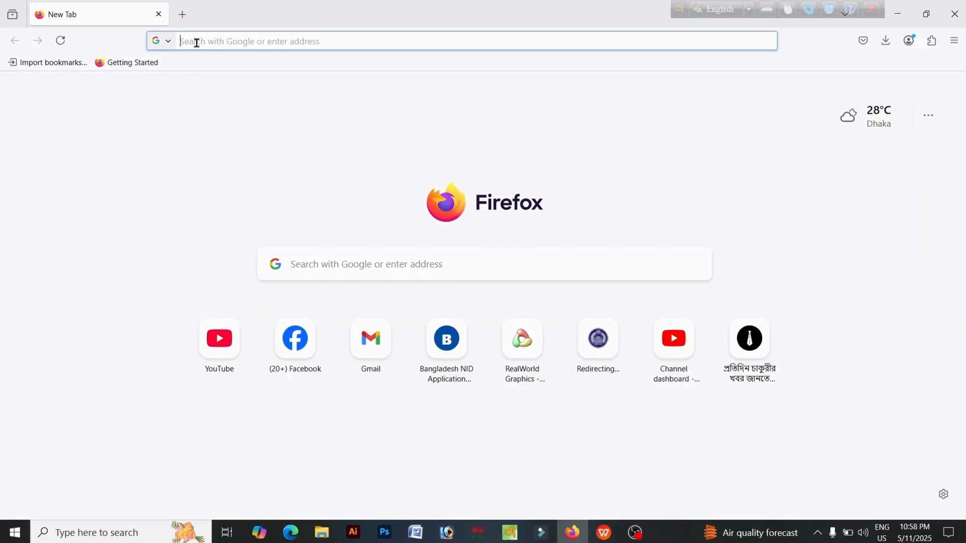
type("p")
type("ixelc")
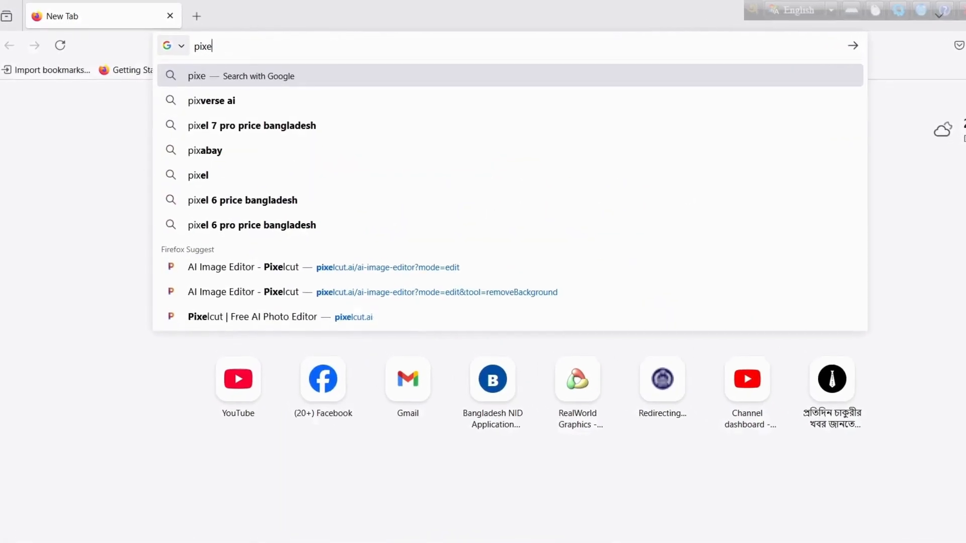
type("tu")
key("BackSpace")
key("BackSpace")
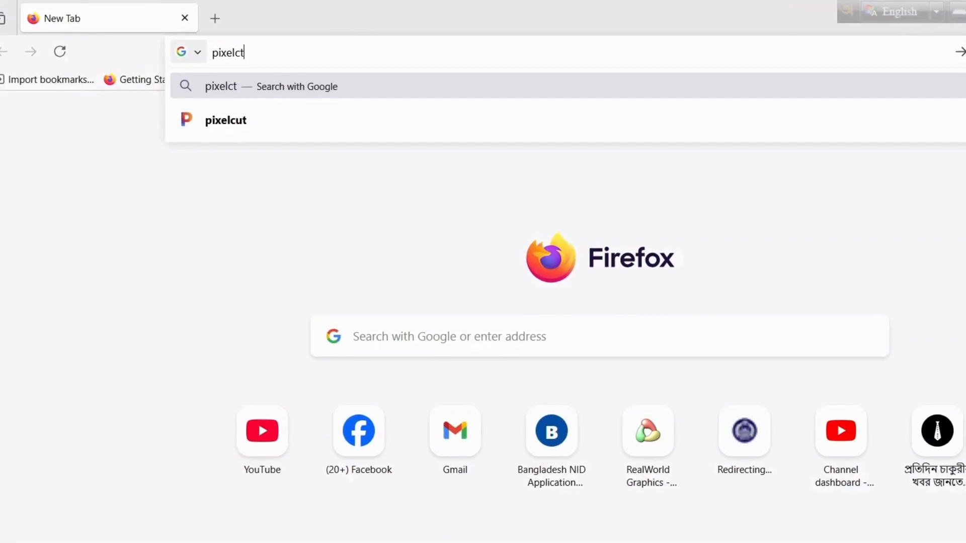
type("u")
key("BackSpace")
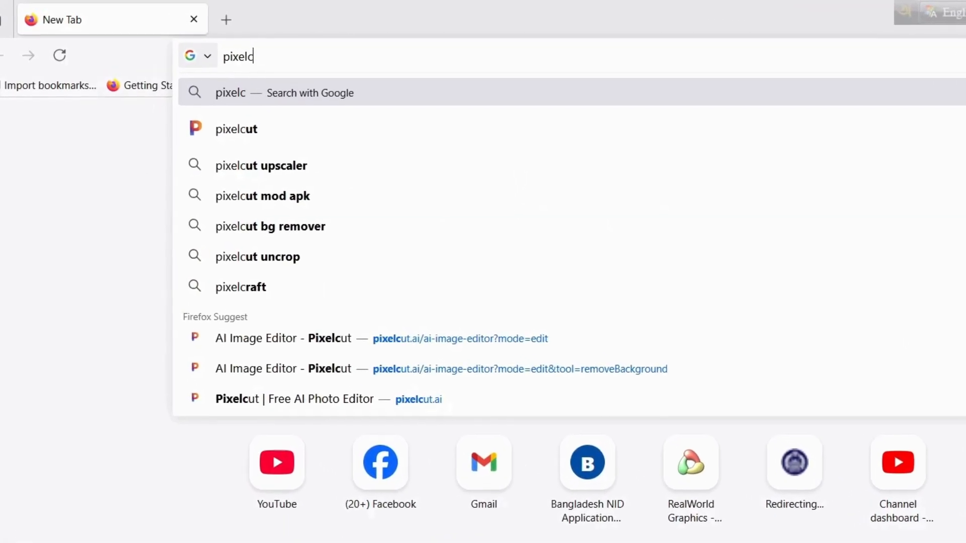
type("ut.")
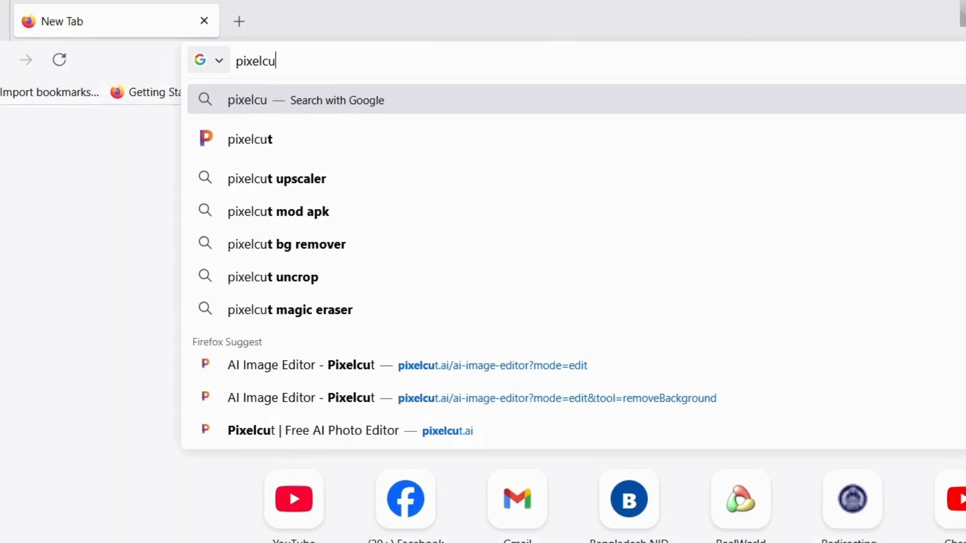
type("a")
key("BackSpace")
type(".ai")
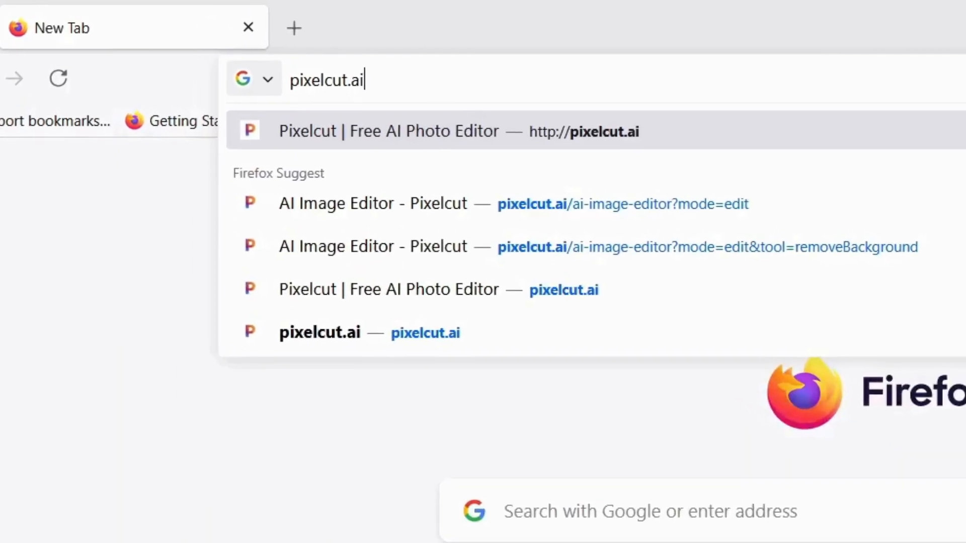
key("Return")
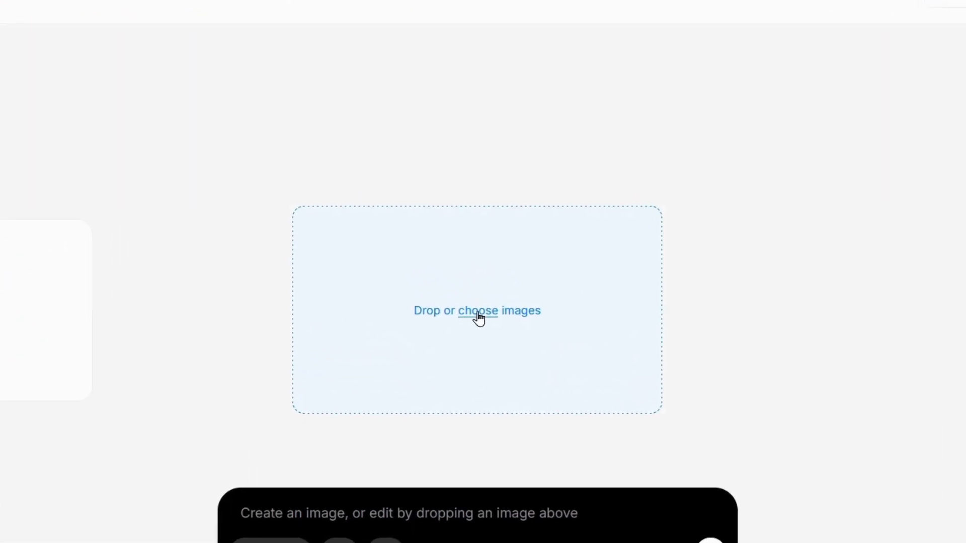
left_click(478, 314)
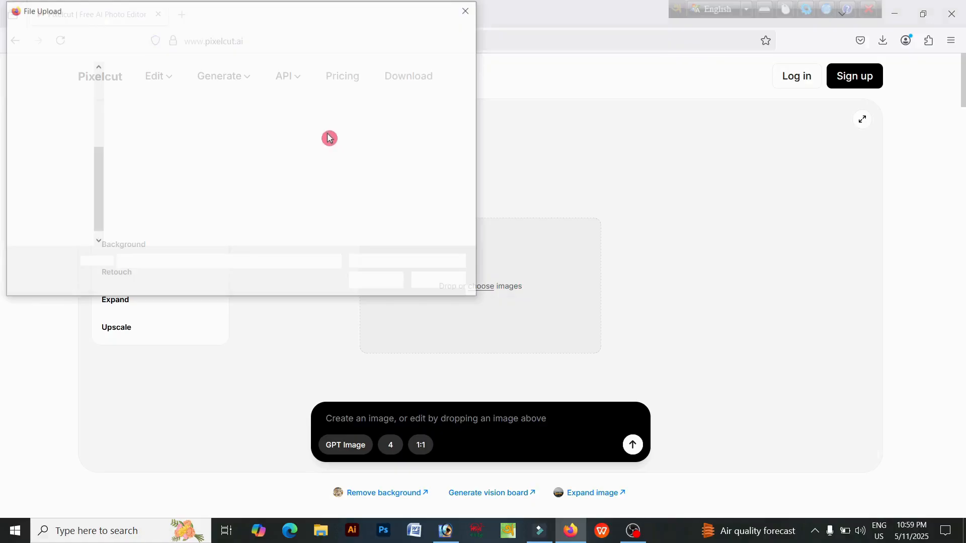
left_click(301, 105)
left_click(362, 286)
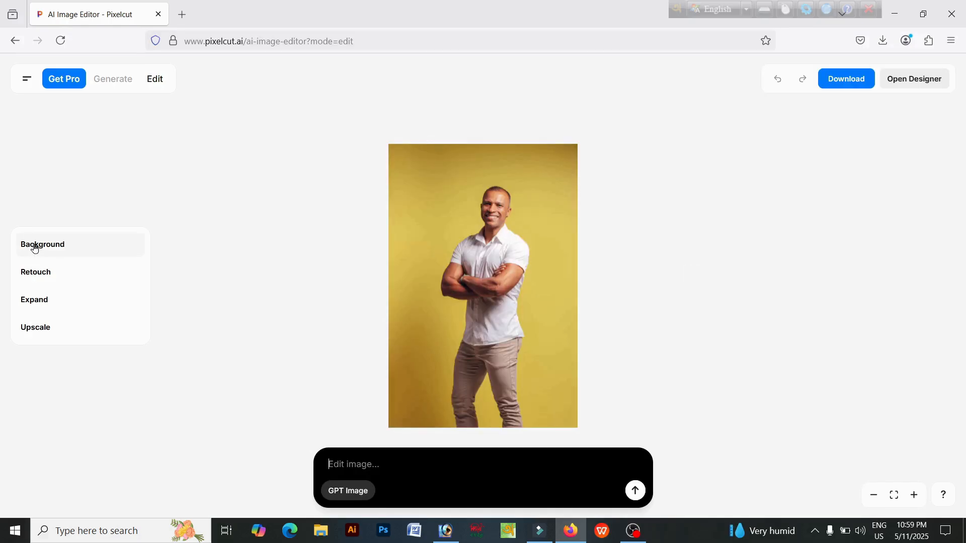
- Remove the man photo's background and replace it with the uploaded sunset sea image 59ed352f6f5a8a4d41c536028af66aa4
left_click(34, 247)
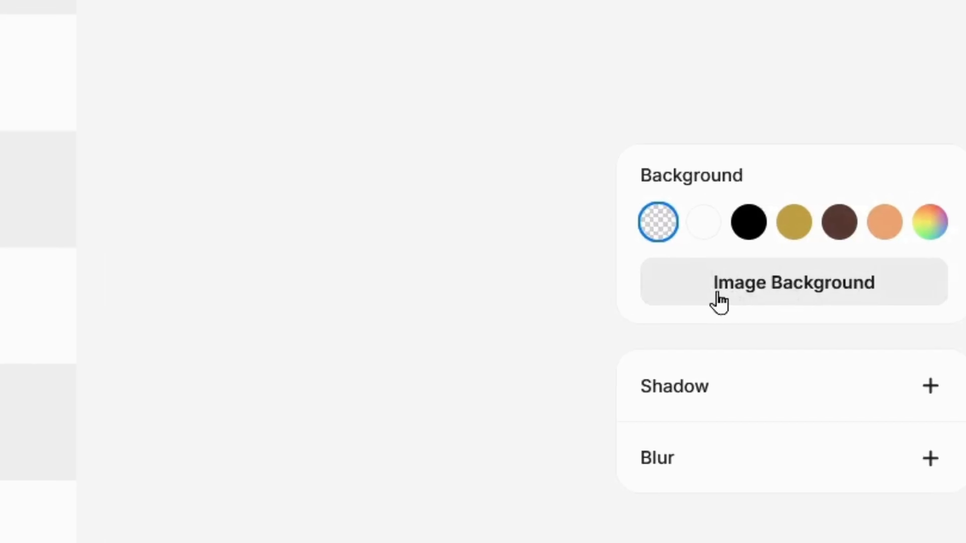
left_click(719, 301)
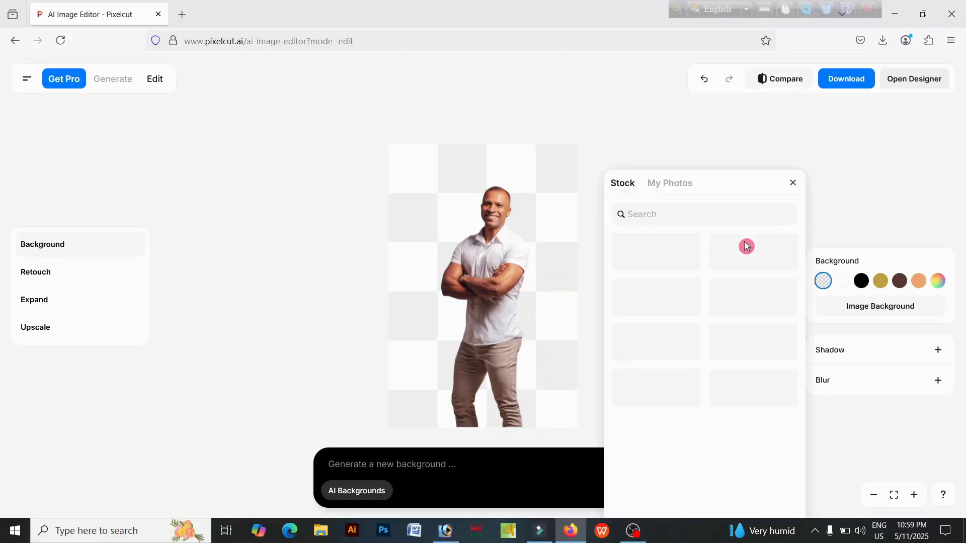
mouse_move(726, 190)
left_mouse_down()
mouse_move(709, 181)
mouse_move(704, 189)
left_mouse_up()
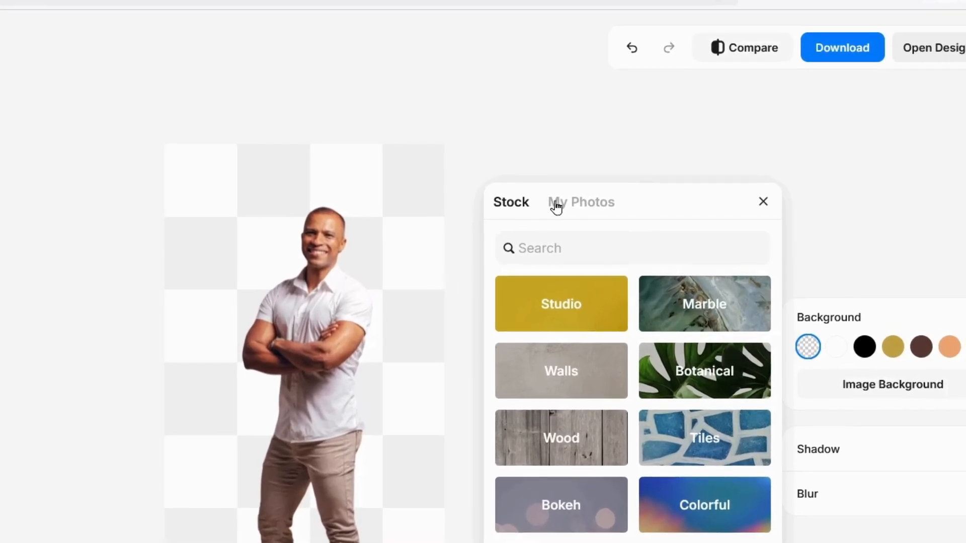
left_click(594, 203)
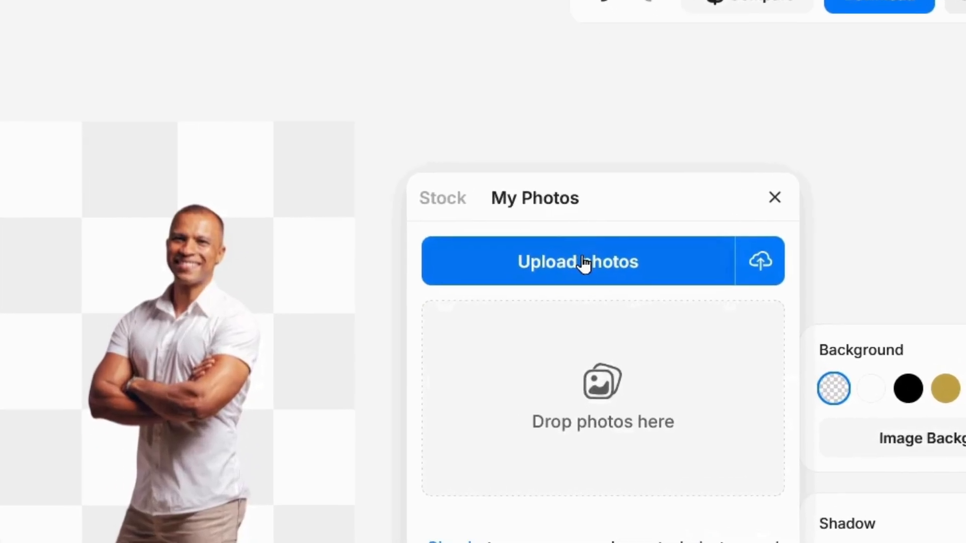
left_click(593, 260)
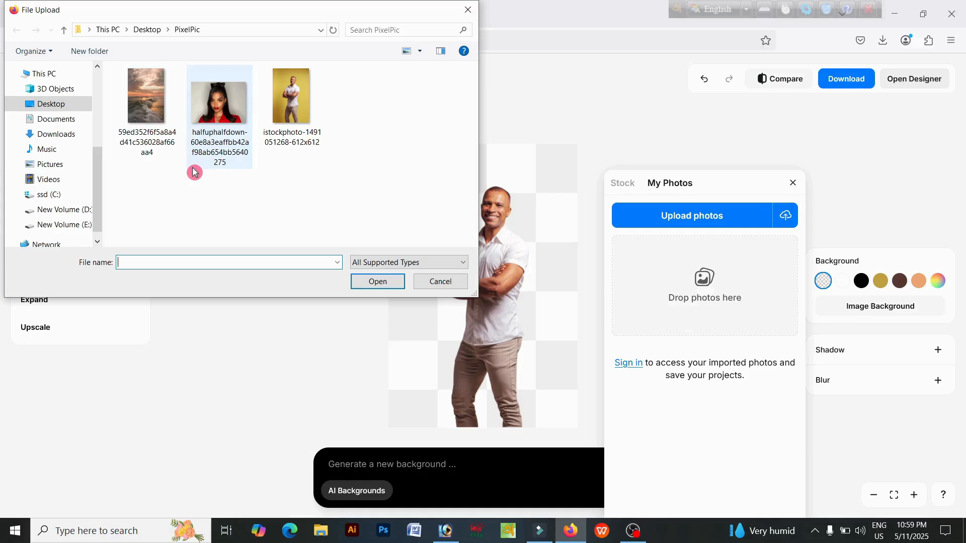
left_click(154, 103)
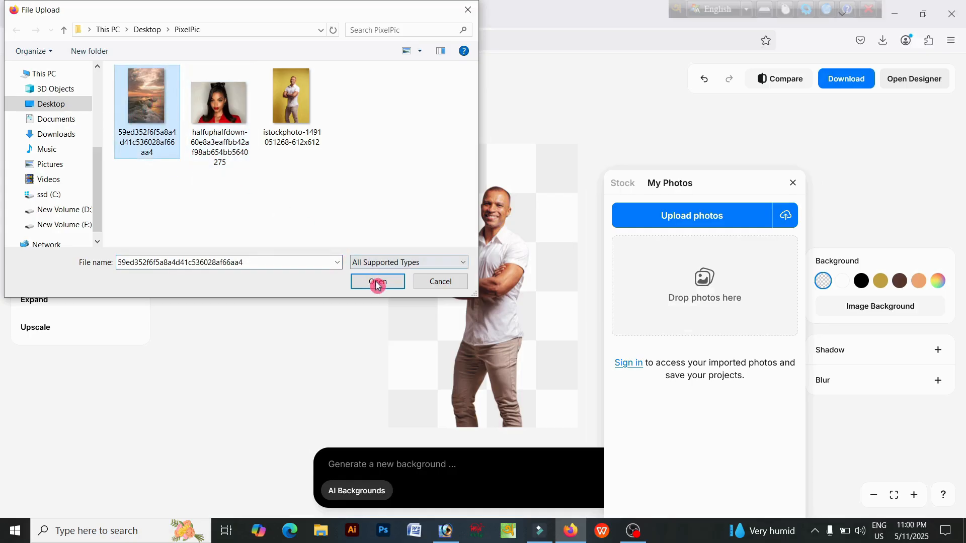
left_click(377, 283)
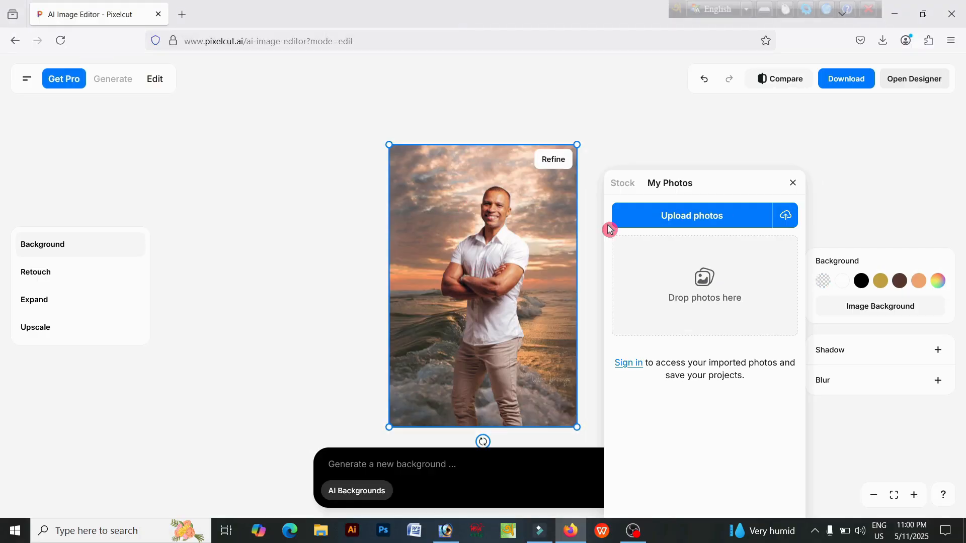
left_click(518, 217)
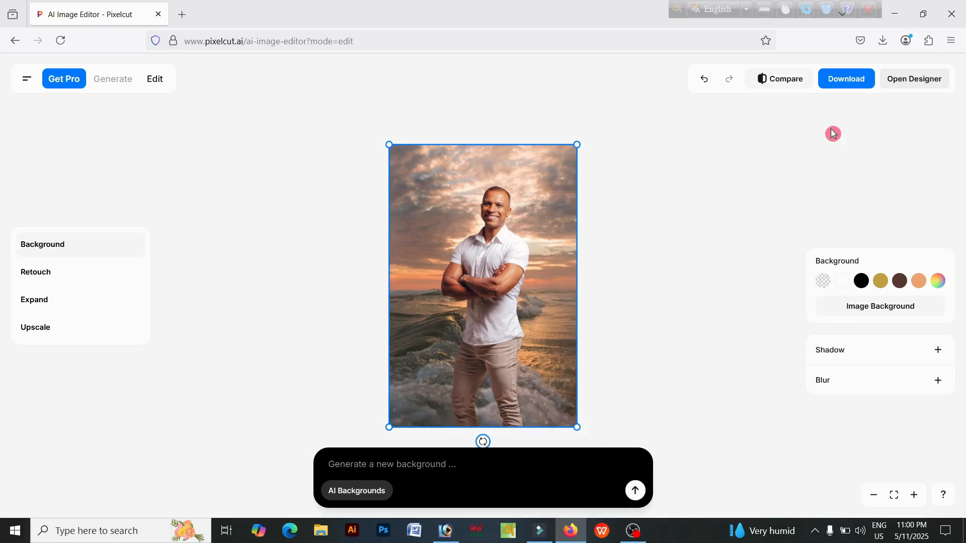
left_click(847, 81)
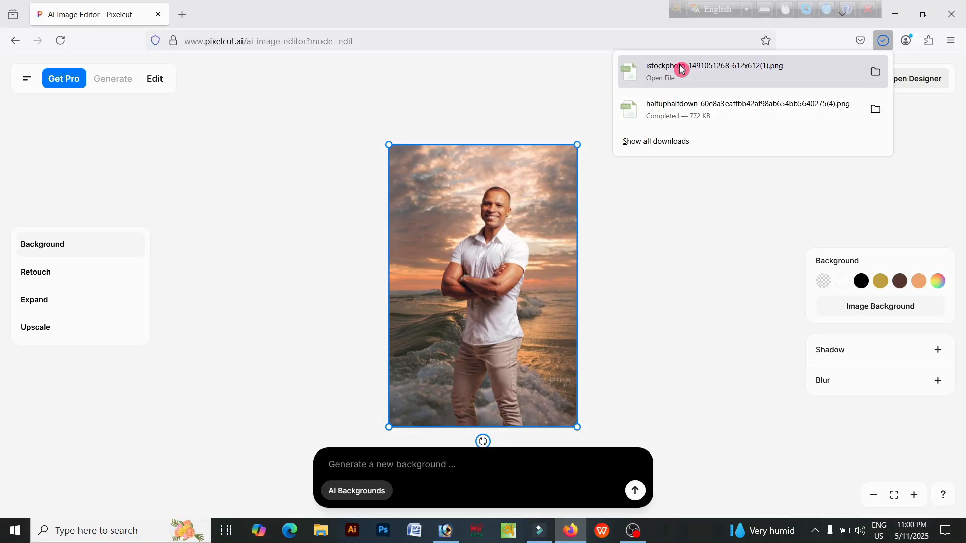
left_click(681, 69)
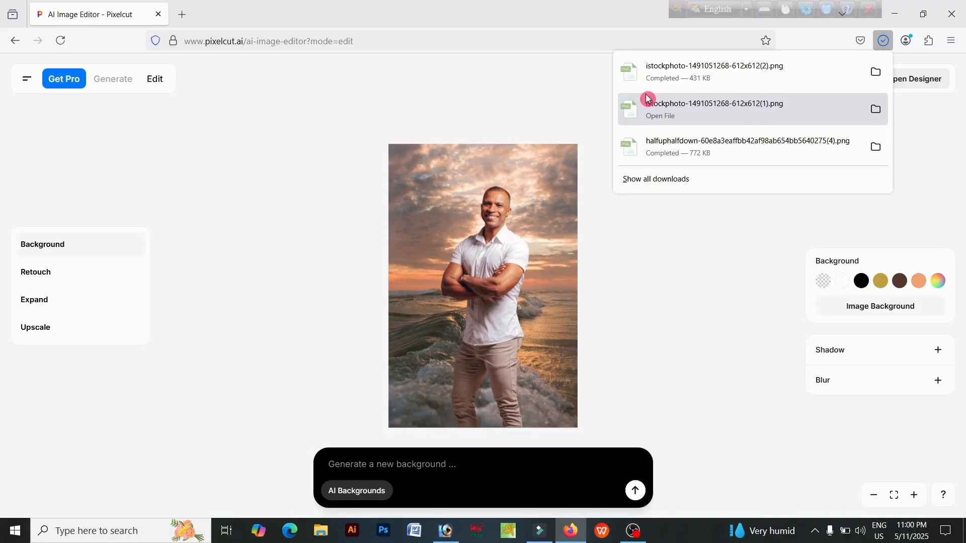
left_click(646, 99)
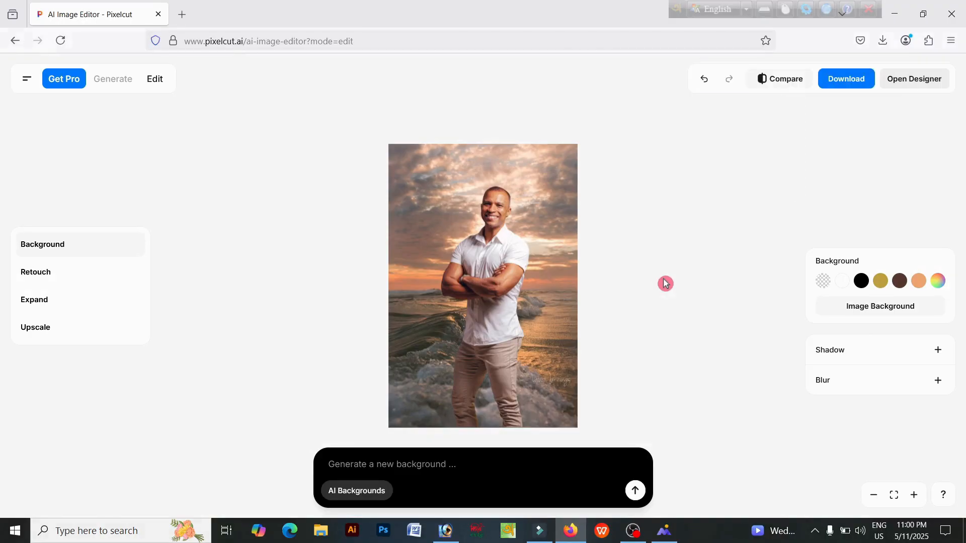